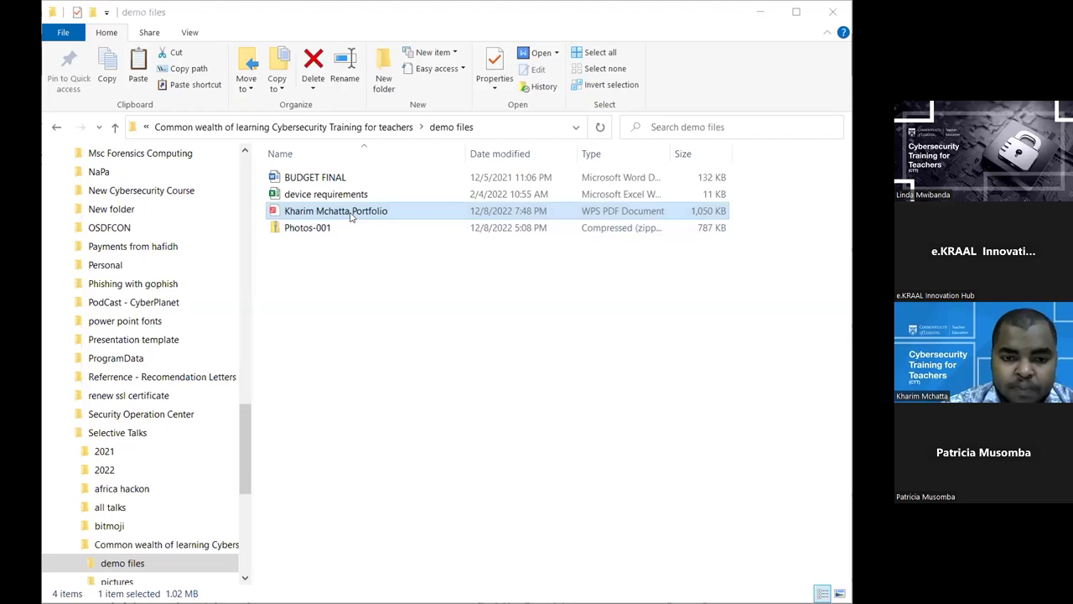
# Open the device requirements file from File Explorer in Excel
pyautogui.rightClick(306, 195)
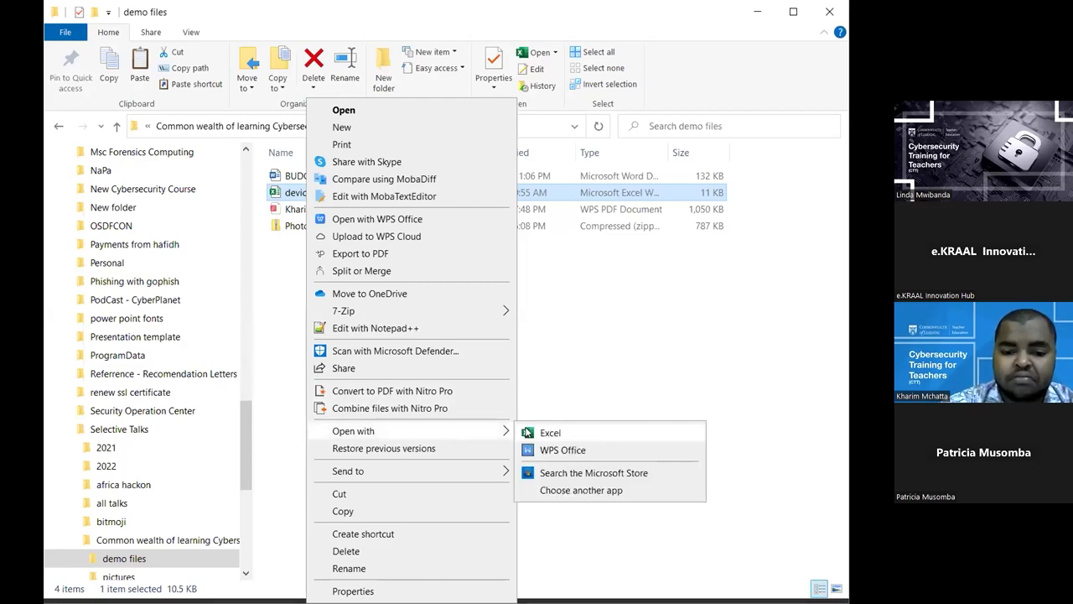
pyautogui.click(526, 432)
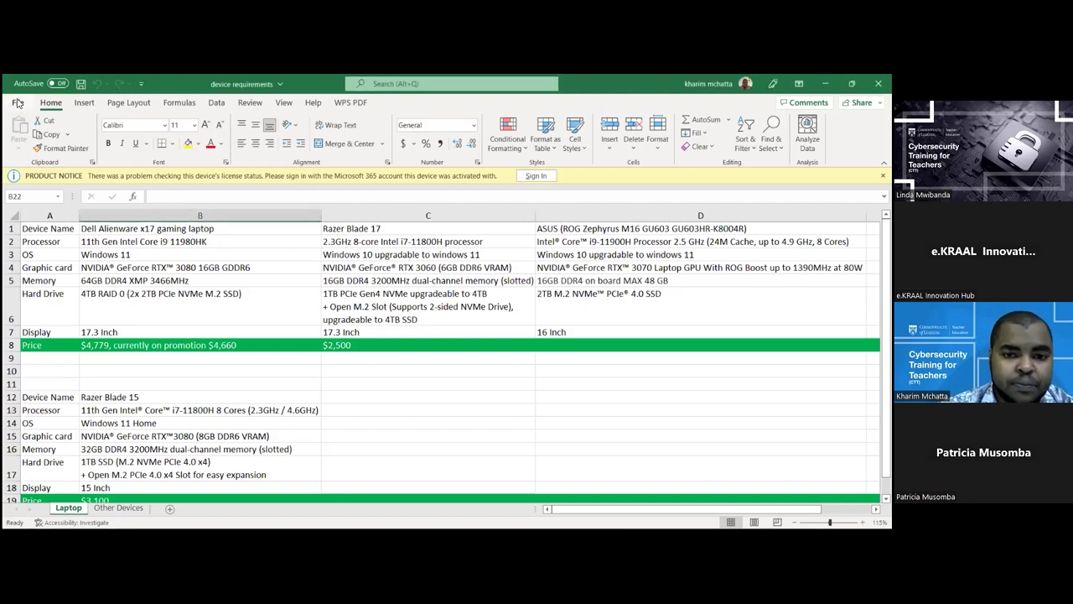
# Choose Encrypt with Password under Protect Workbook in the workbook's Info settings
pyautogui.click(18, 102)
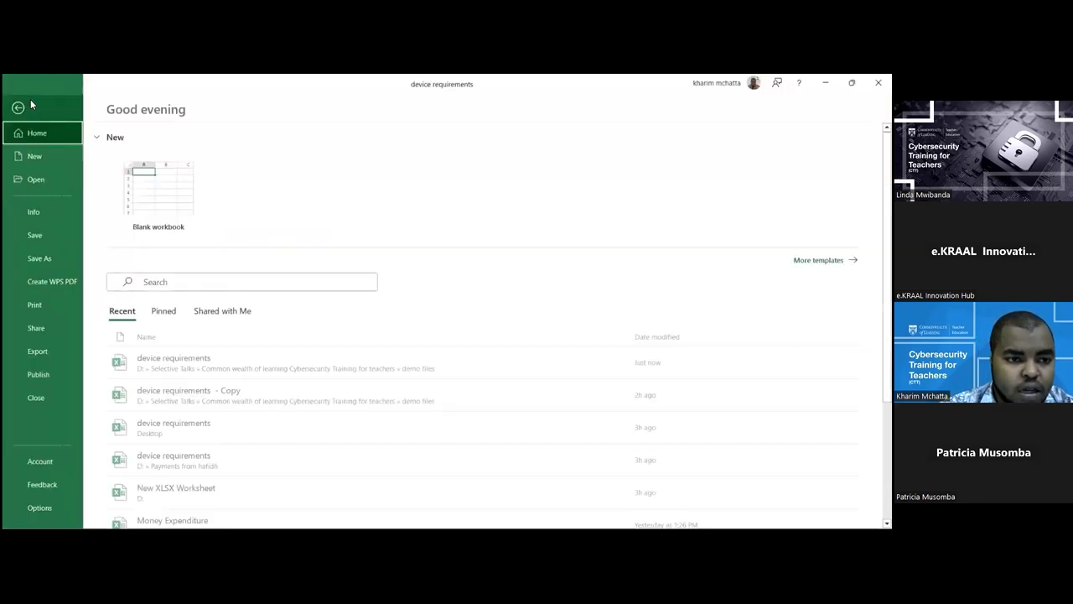
pyautogui.click(45, 210)
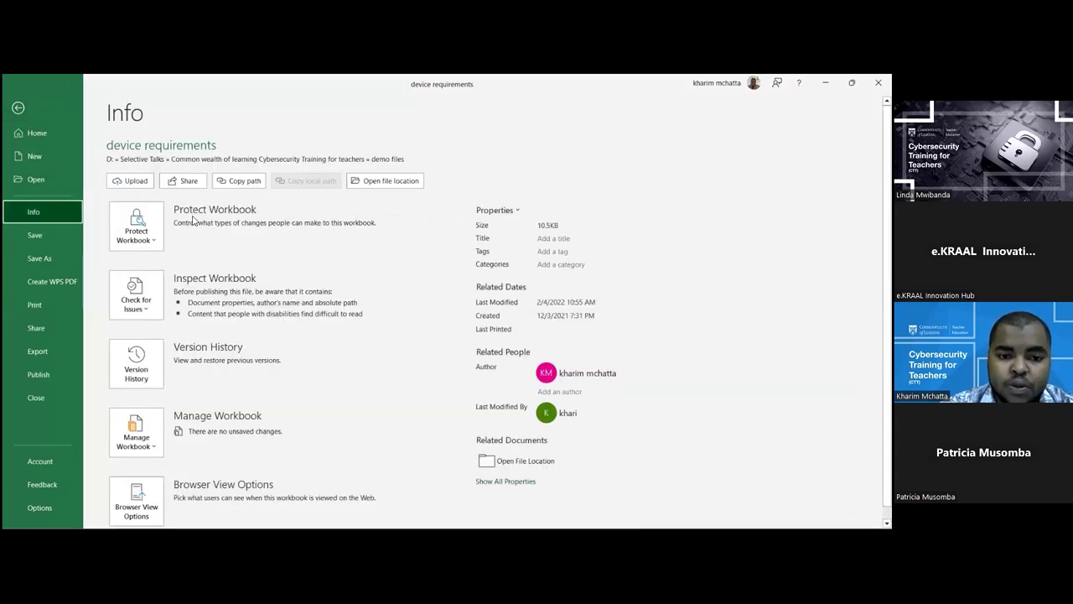
pyautogui.click(135, 227)
pyautogui.click(206, 304)
# Enter the new password for encrypting the workbook
pyautogui.write('123')
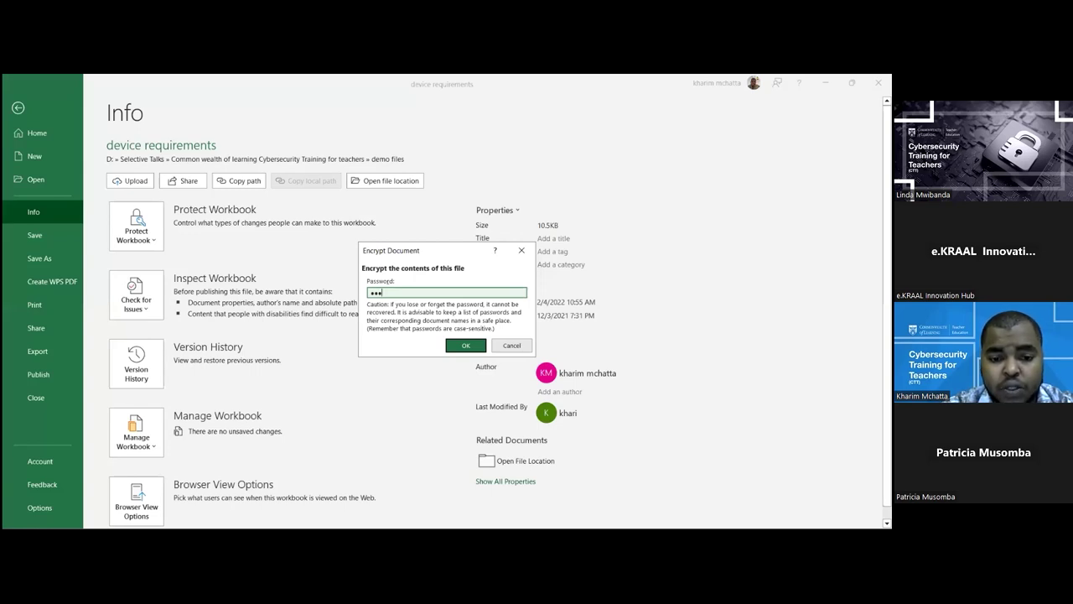
pyautogui.write('4')
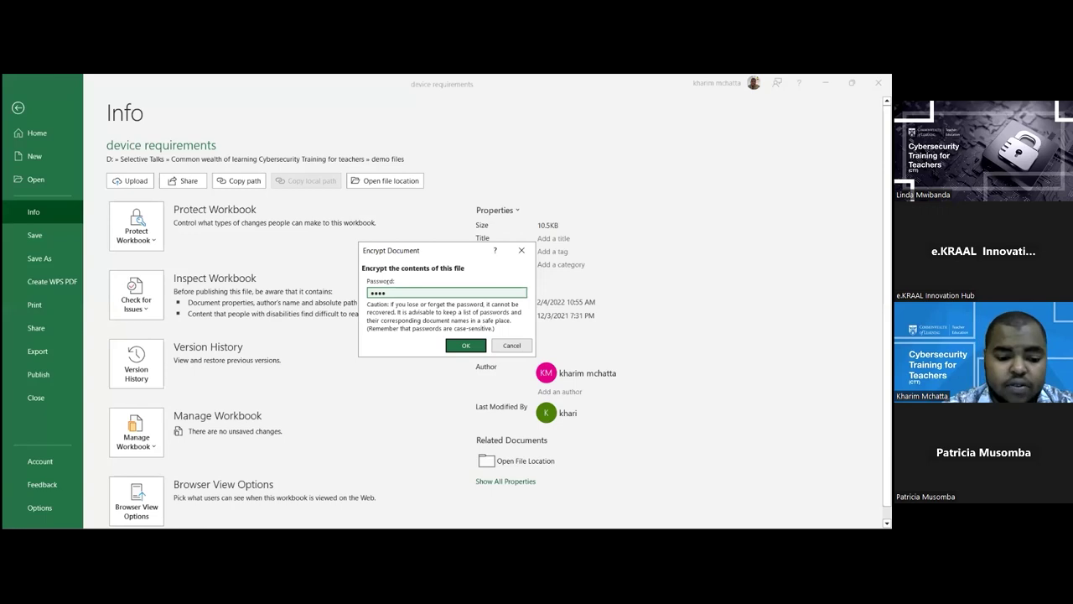
pyautogui.write('56')
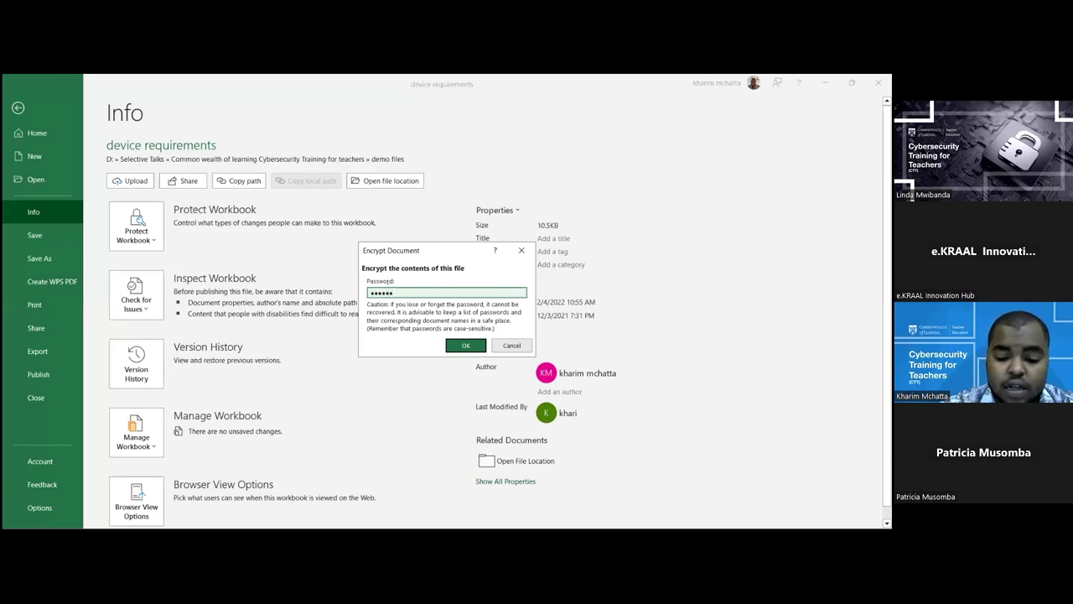
pyautogui.press('BackSpace')
pyautogui.press('BackSpace')
pyautogui.press('BackSpace')
pyautogui.press('BackSpace')
pyautogui.press('BackSpace')
pyautogui.press('BackSpace')
pyautogui.write('123')
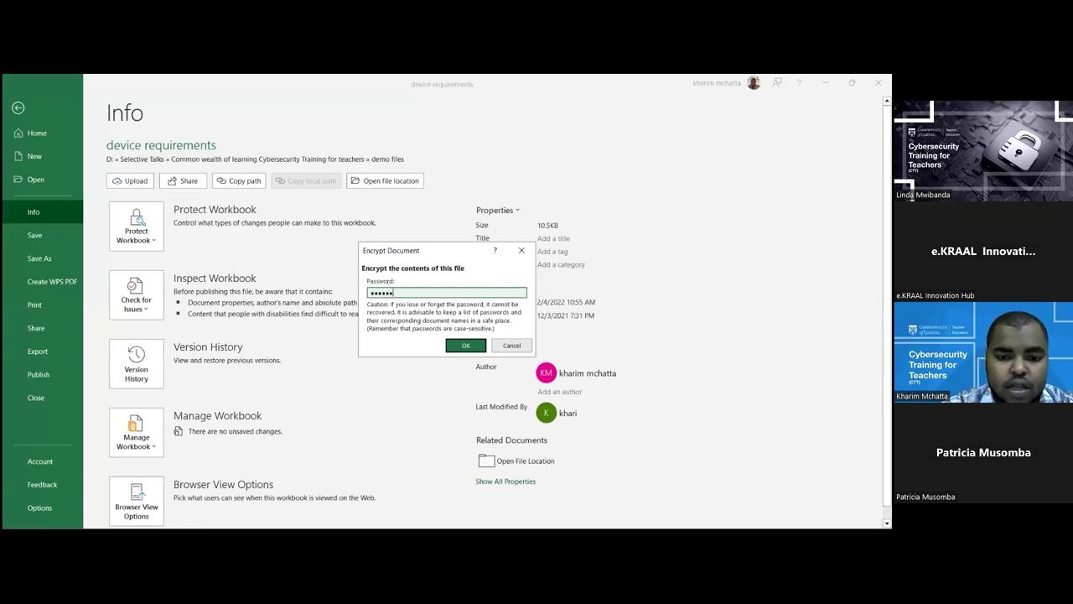
pyautogui.write('8')
pyautogui.click(459, 350)
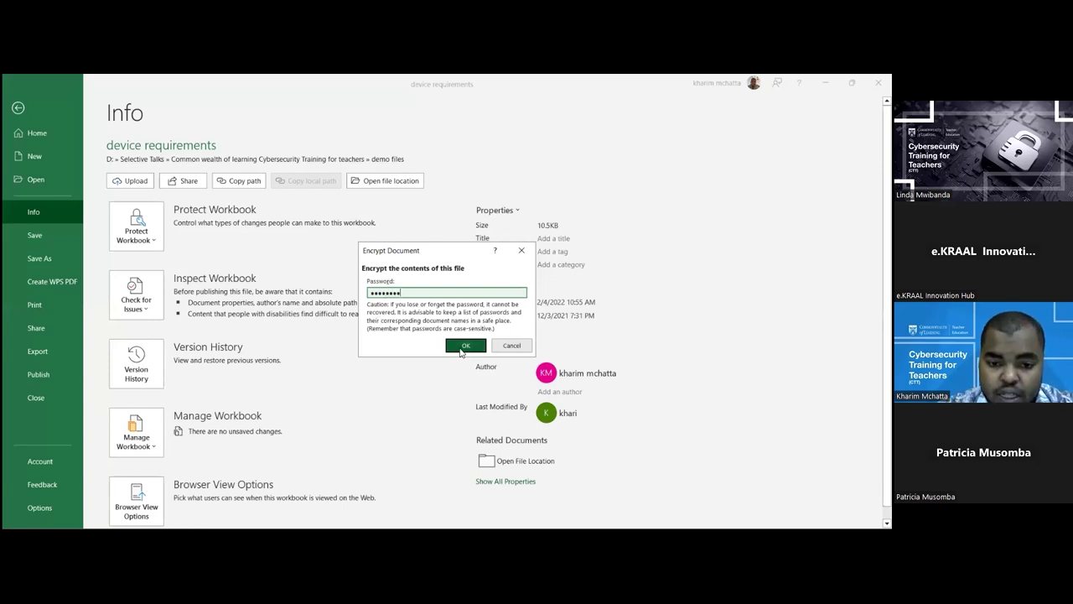
# Re-enter the password to confirm the encryption, then leave the file settings
pyautogui.write('123')
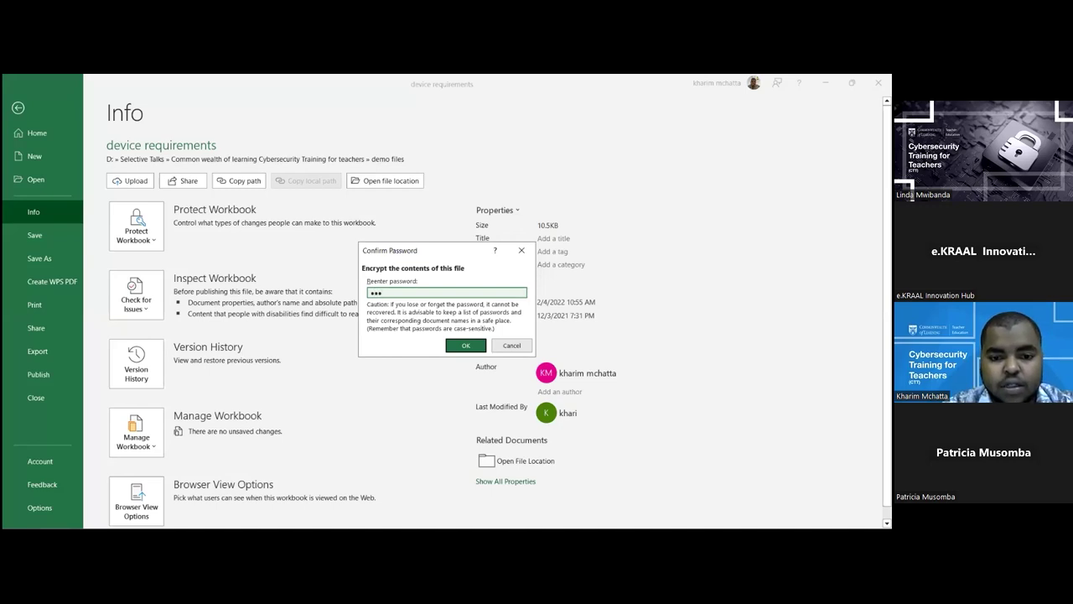
pyautogui.write('45')
pyautogui.press('BackSpace')
pyautogui.press('BackSpace')
pyautogui.press('BackSpace')
pyautogui.press('BackSpace')
pyautogui.press('BackSpace')
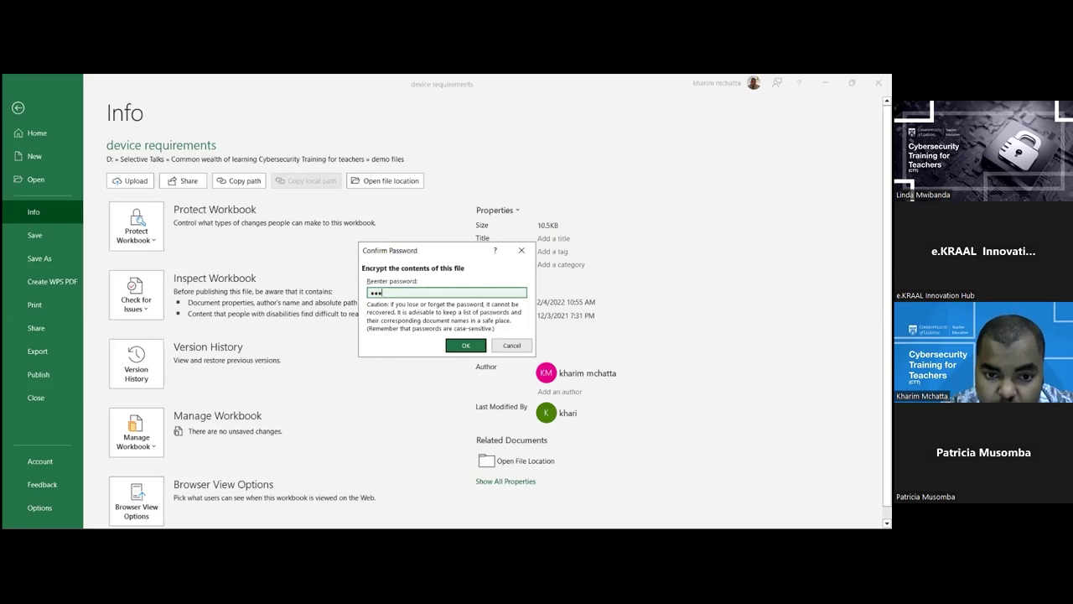
pyautogui.write('123')
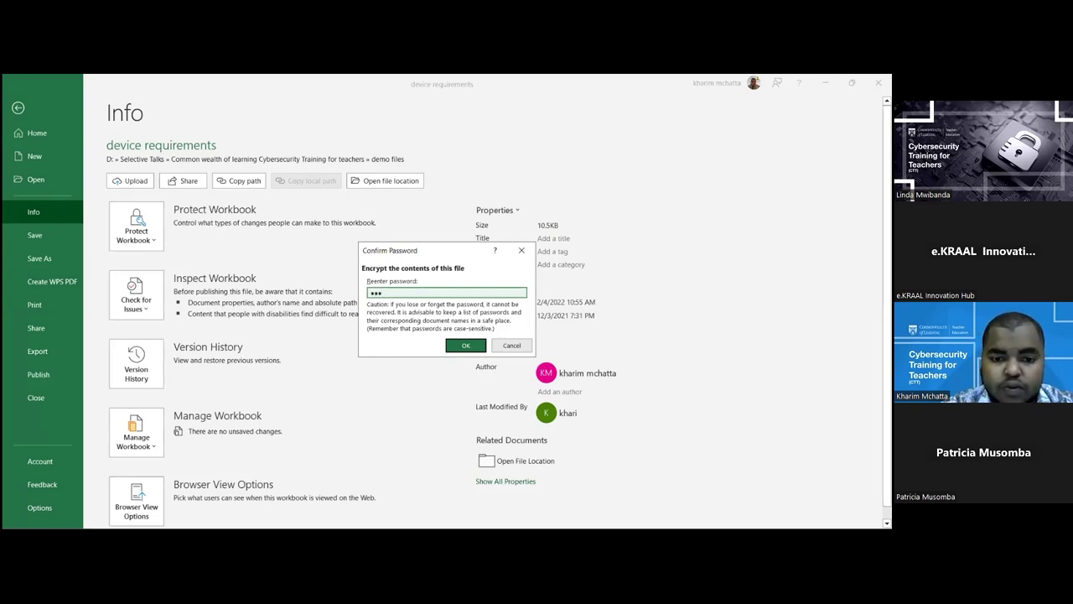
pyautogui.write('45678')
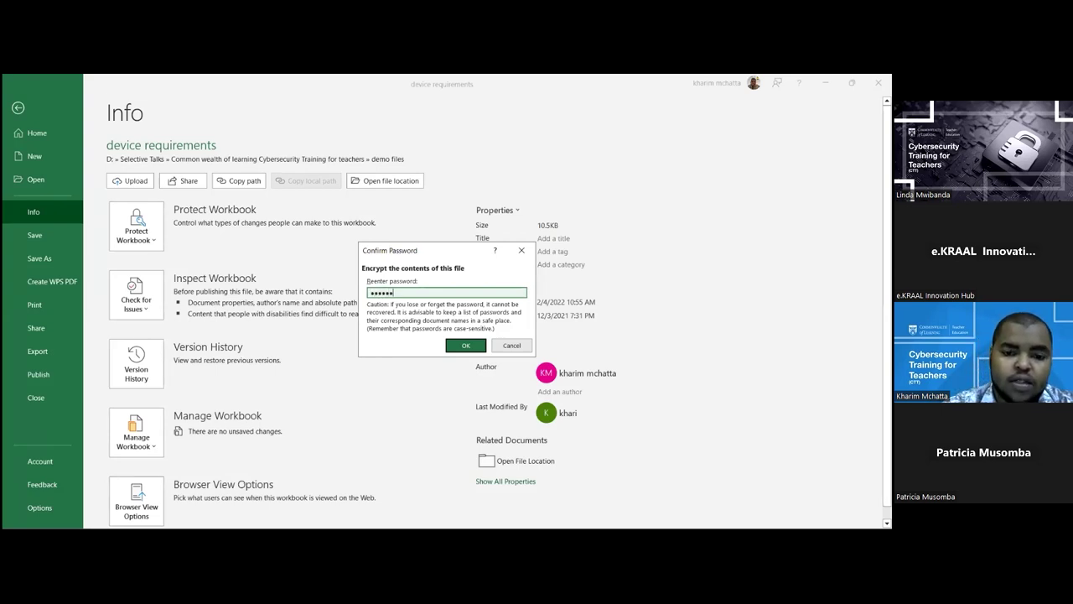
pyautogui.click(462, 346)
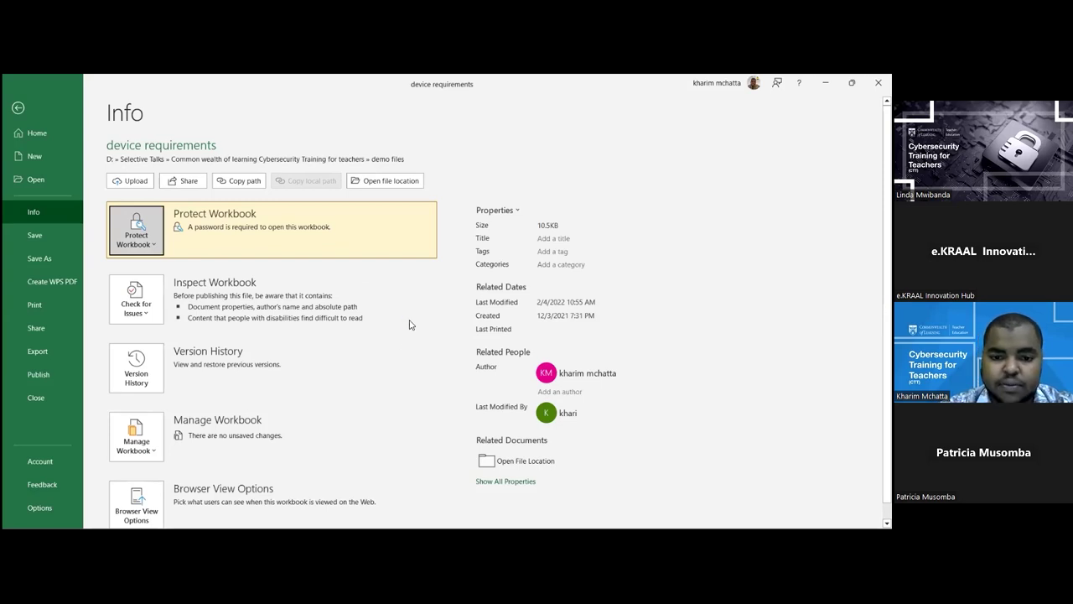
pyautogui.press('Escape')
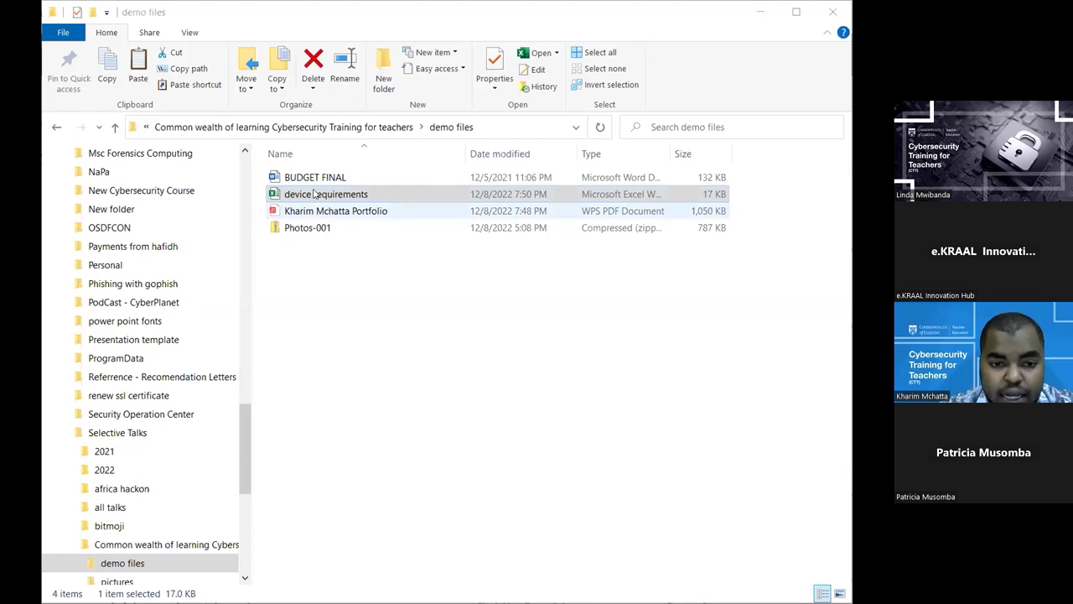
# Reopen device requirements from File Explorer to reach its password prompt
pyautogui.doubleClick(314, 194)
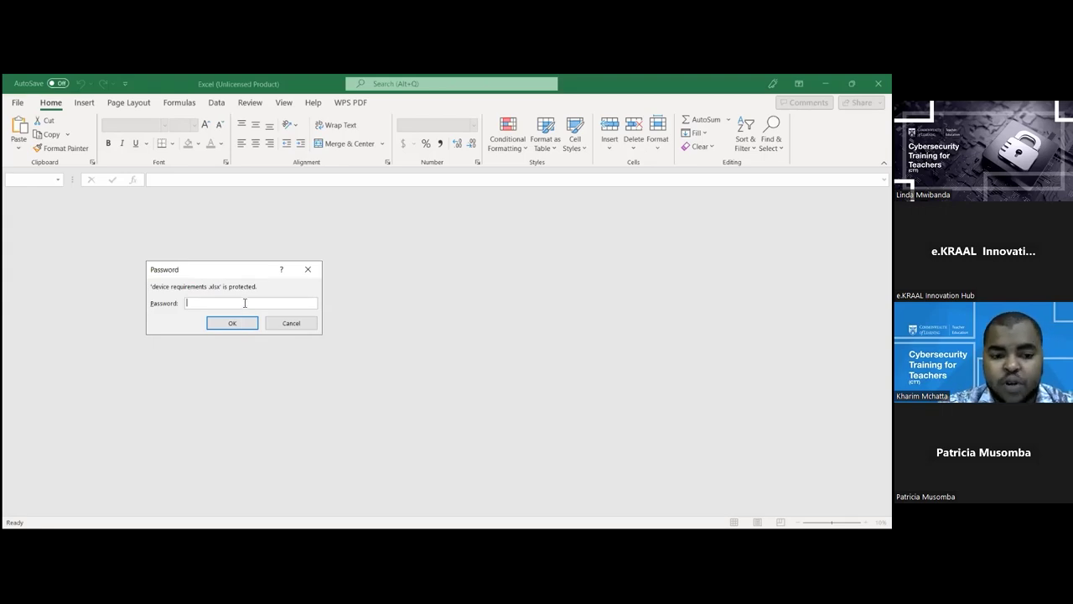
# Enter the workbook password to open device requirements, then dismiss the product key prompt
pyautogui.write('123')
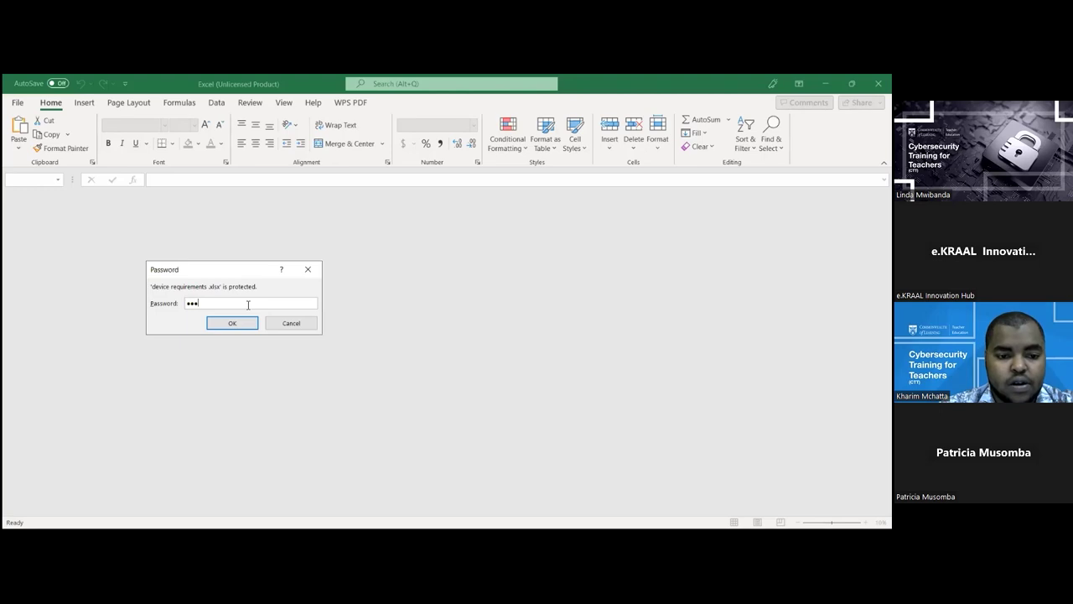
pyautogui.write('45')
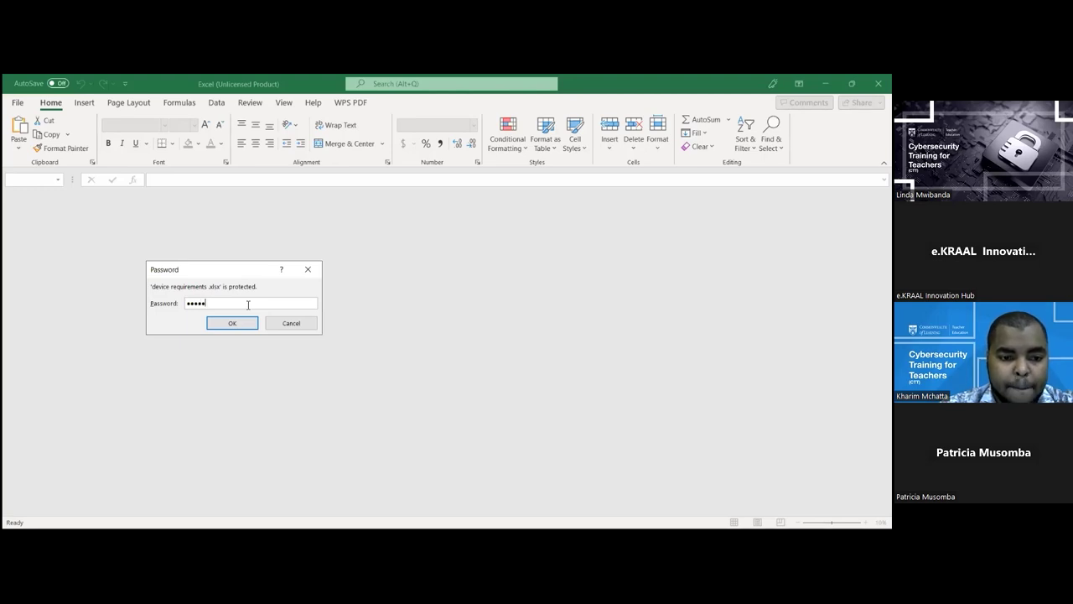
pyautogui.press('BackSpace')
pyautogui.press('BackSpace')
pyautogui.press('BackSpace')
pyautogui.press('BackSpace')
pyautogui.write('23')
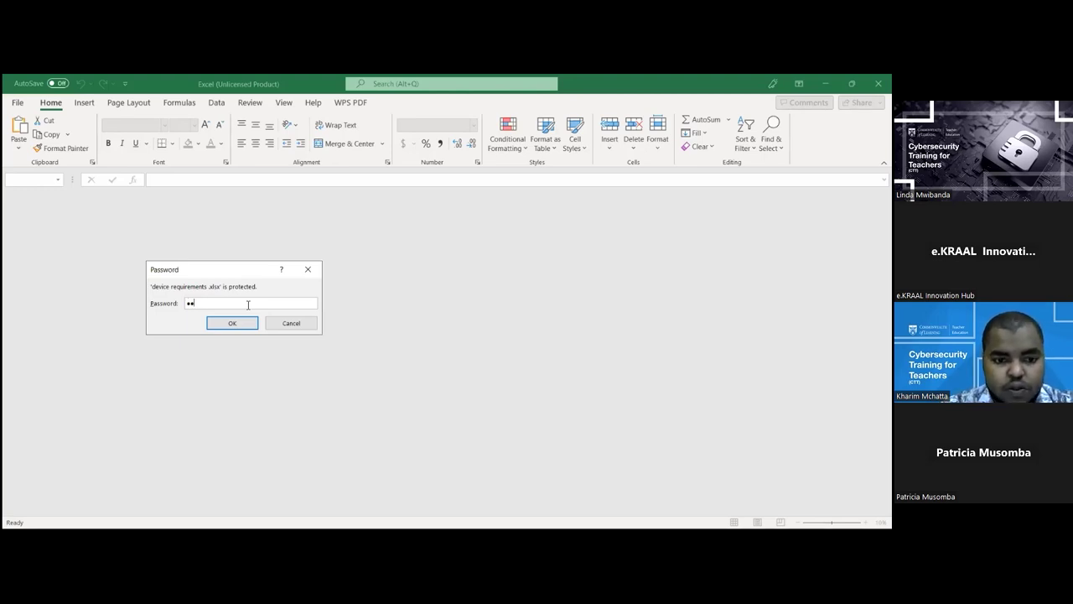
pyautogui.write('45678')
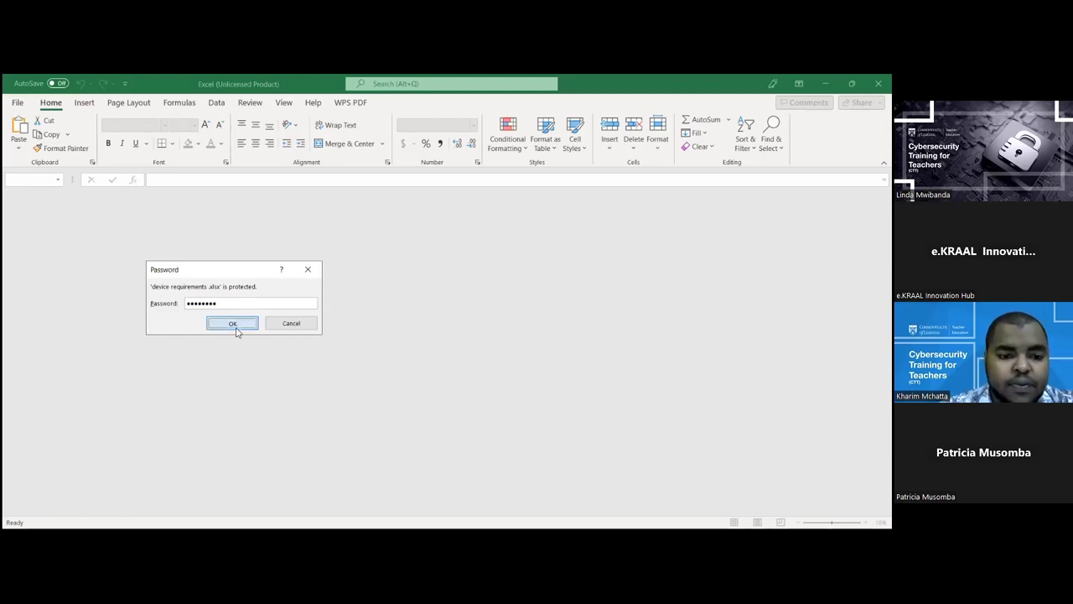
pyautogui.click(240, 329)
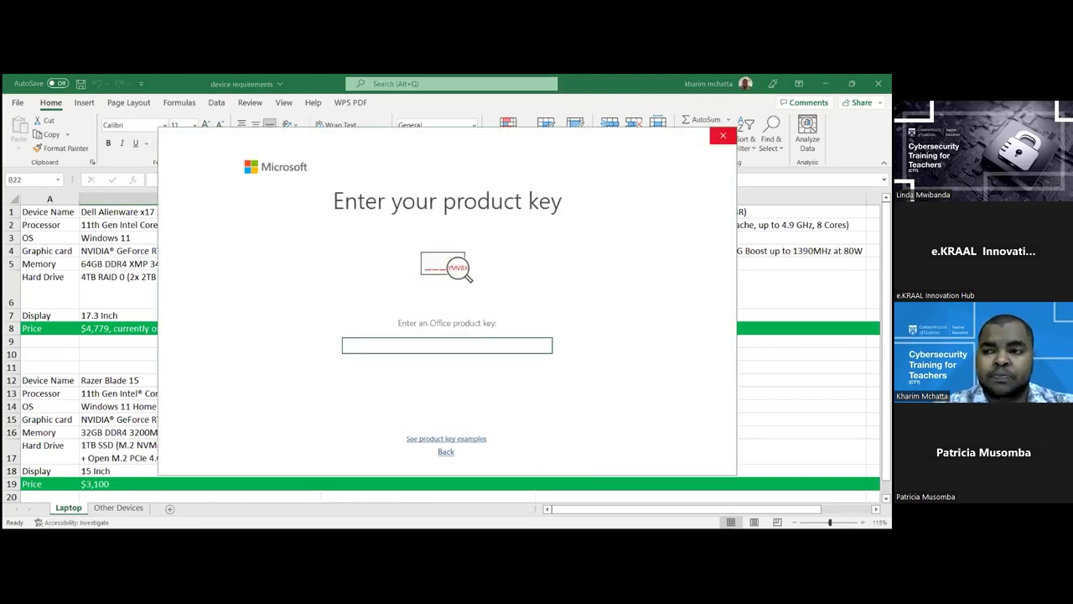
pyautogui.click(723, 135)
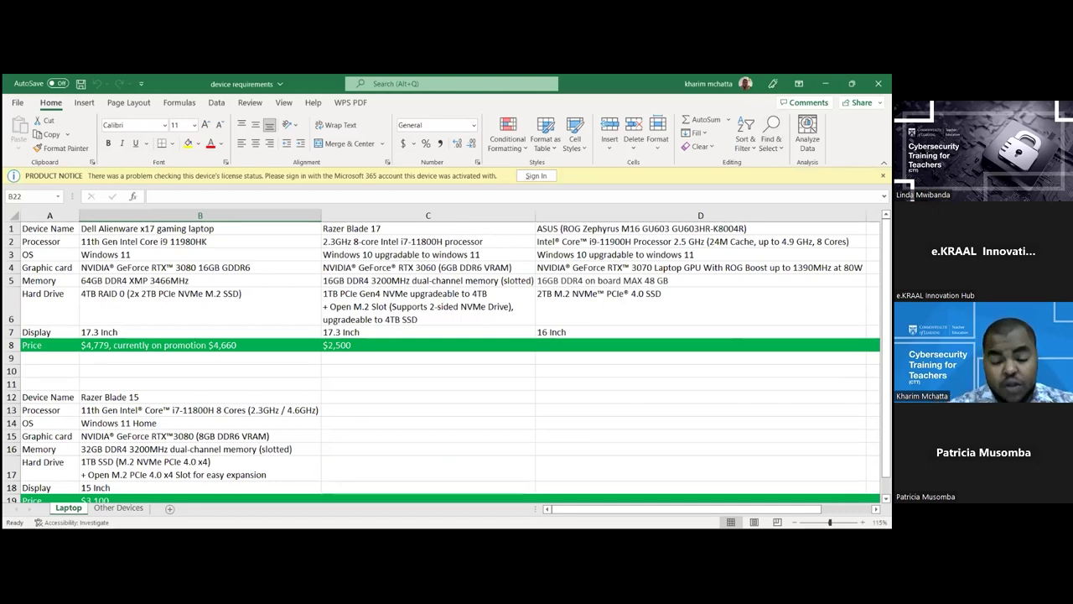